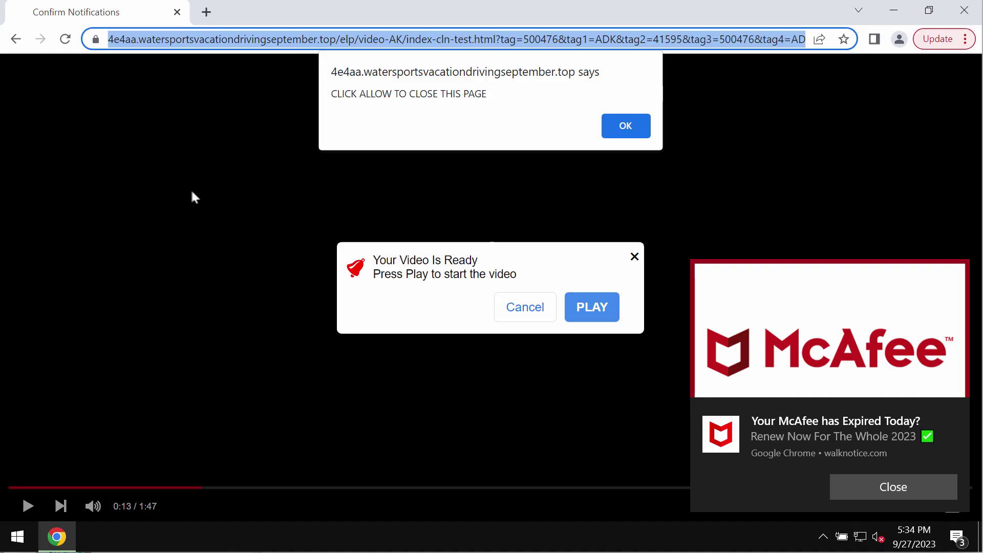
# Step: Dismiss the fake McAfee, Remove Pop-ups and Google Notice alerts and close the jdoqocy and McAfee spam tabs
pyautogui.click(874, 435)
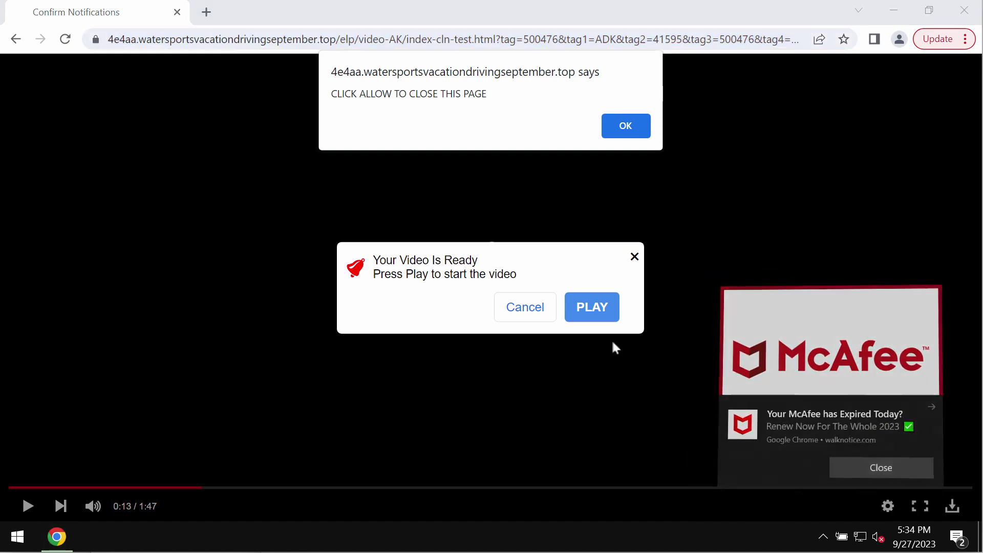
pyautogui.click(123, 13)
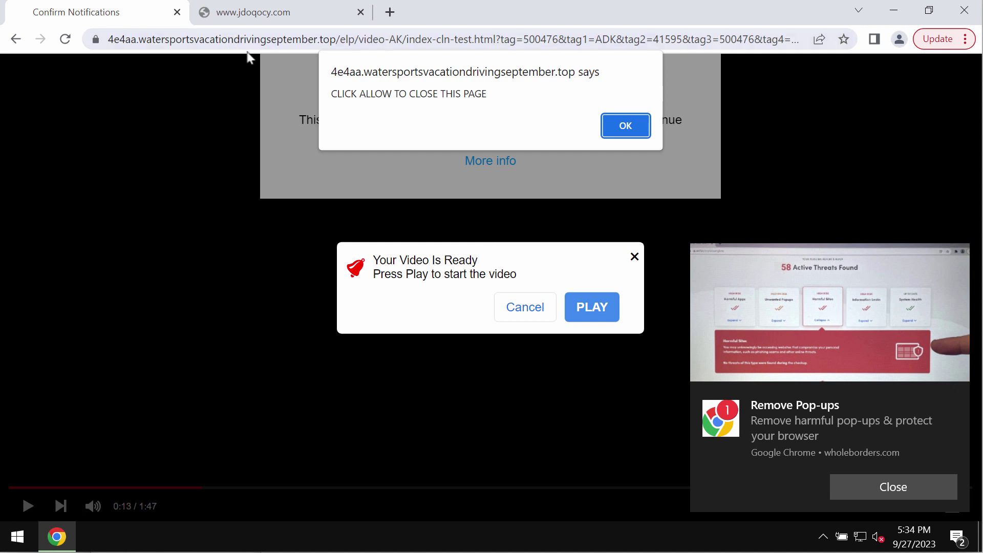
pyautogui.click(360, 12)
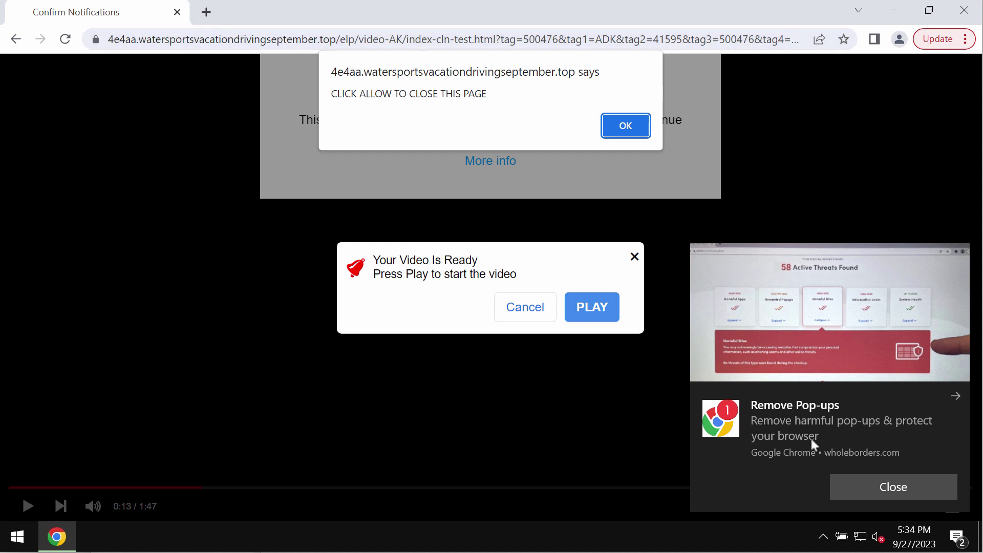
pyautogui.click(143, 15)
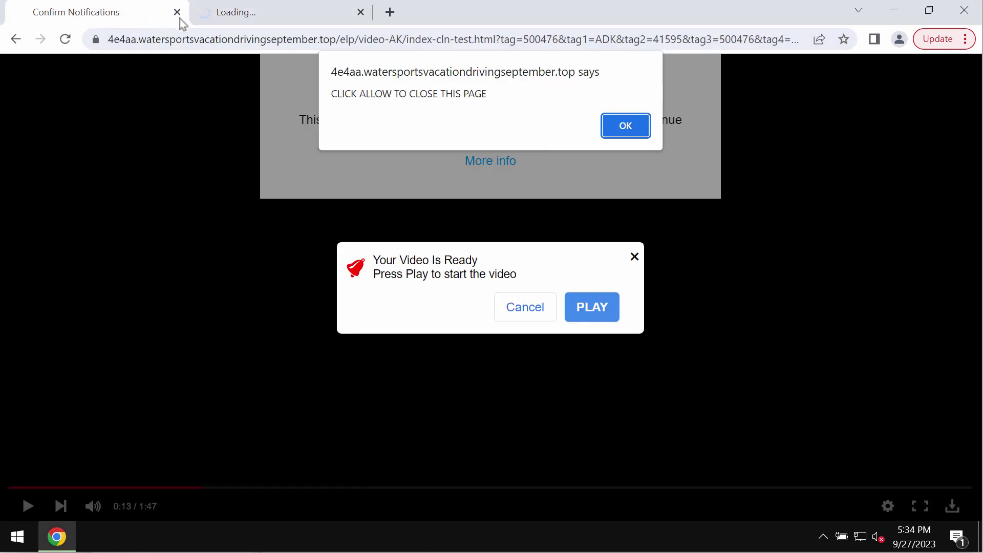
pyautogui.click(859, 386)
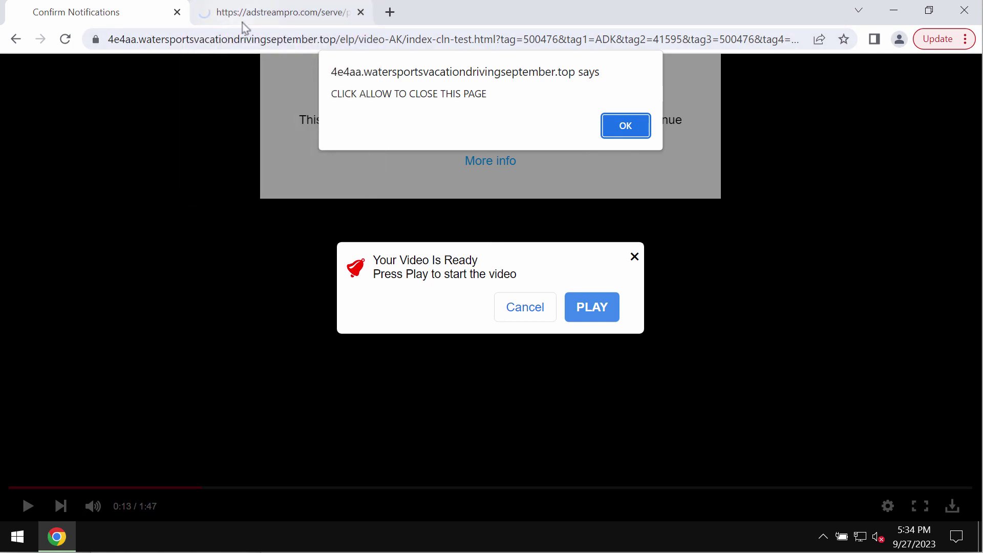
pyautogui.click(275, 19)
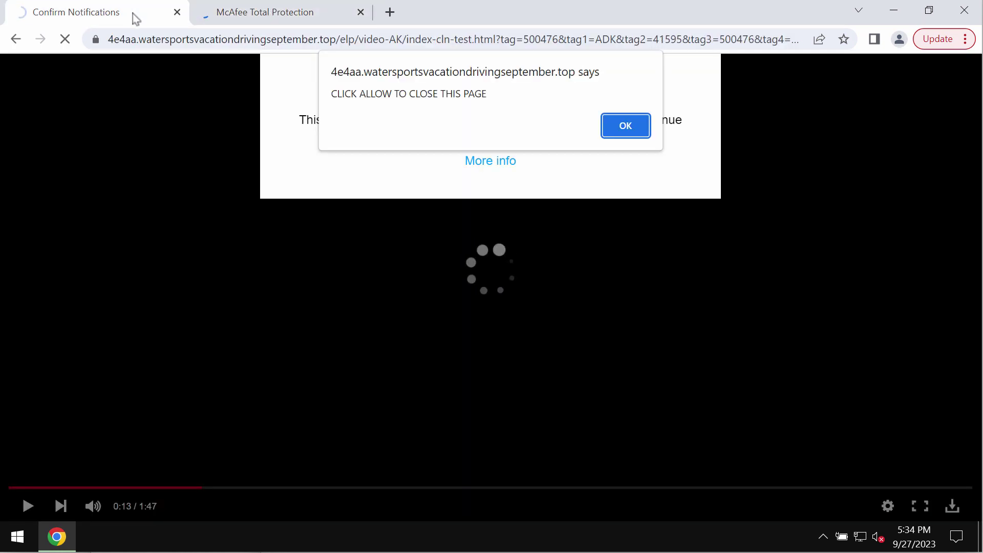
pyautogui.click(360, 12)
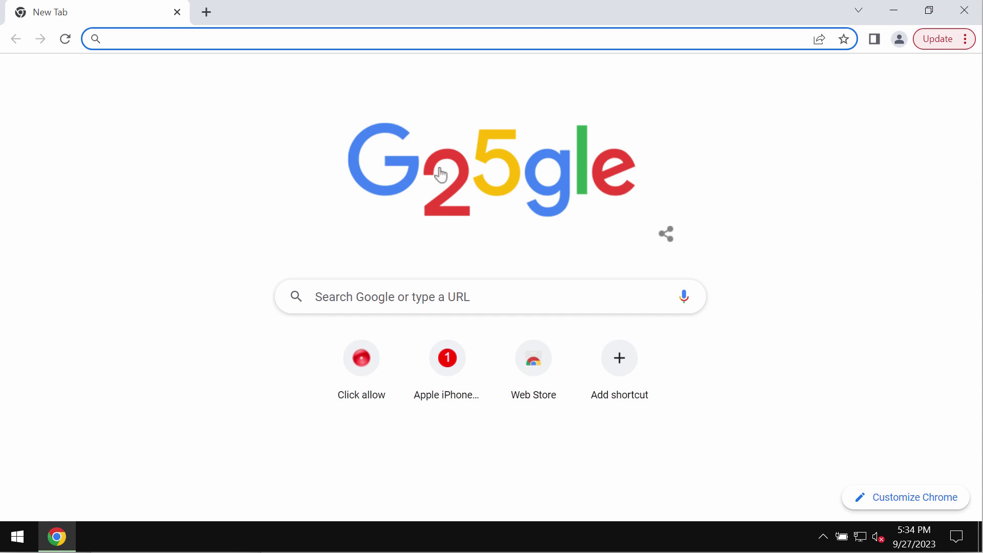
# Step: Take focus off the New Tab page's address bar, then put focus back in it
pyautogui.click(850, 363)
pyautogui.click(407, 42)
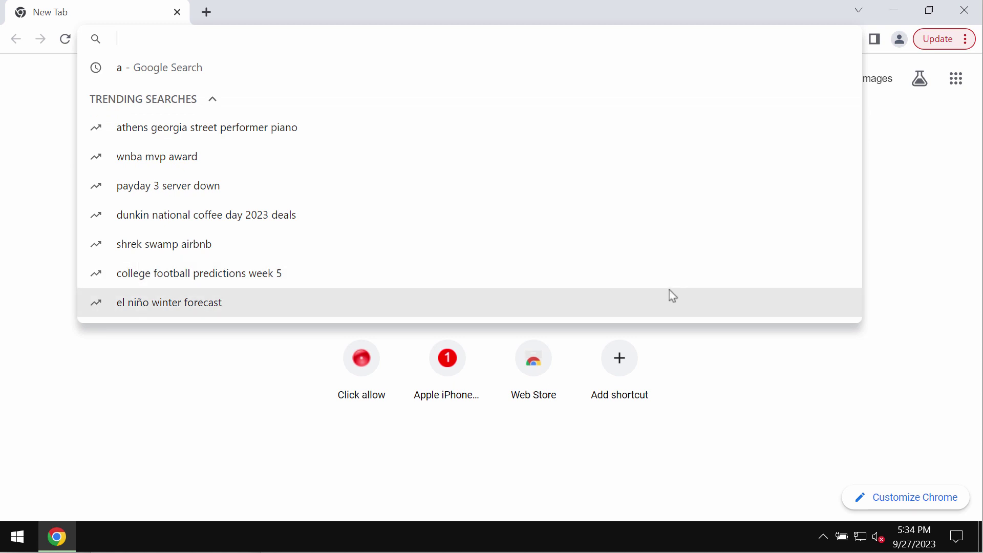
# Step: Search 'con' to open Control Panel, view the 16 installed programs, then return to Chrome
pyautogui.click(22, 542)
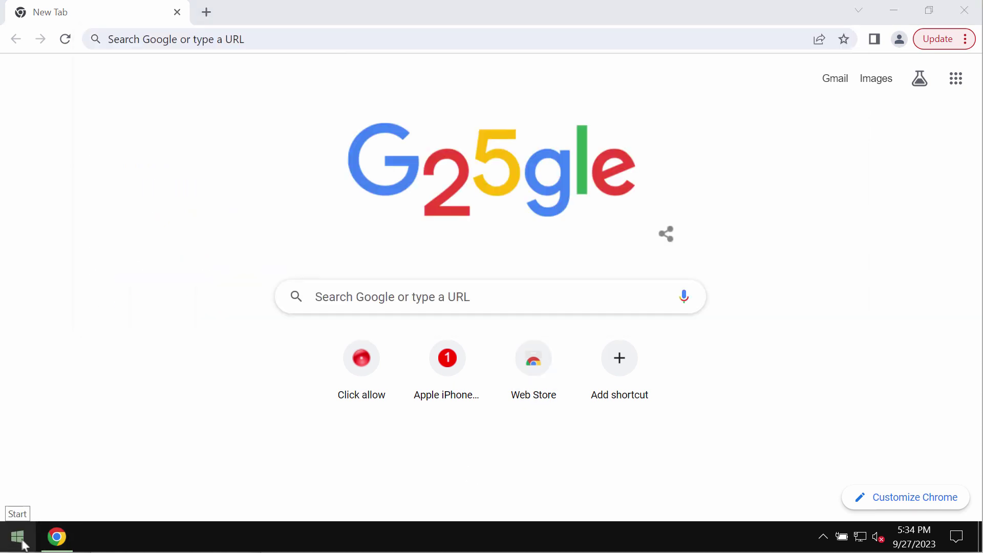
pyautogui.rightClick(23, 542)
pyautogui.click(90, 439)
pyautogui.write('c')
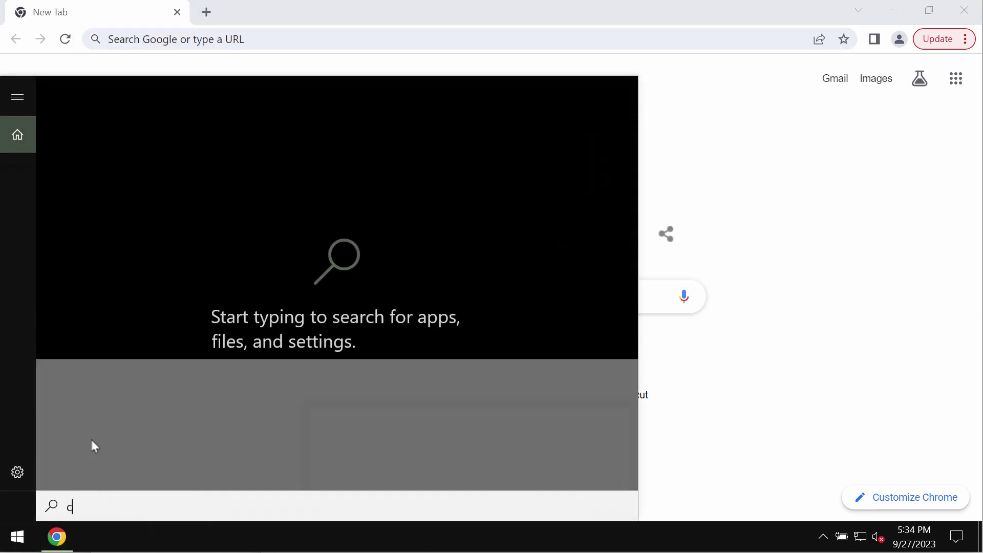
pyautogui.write('on')
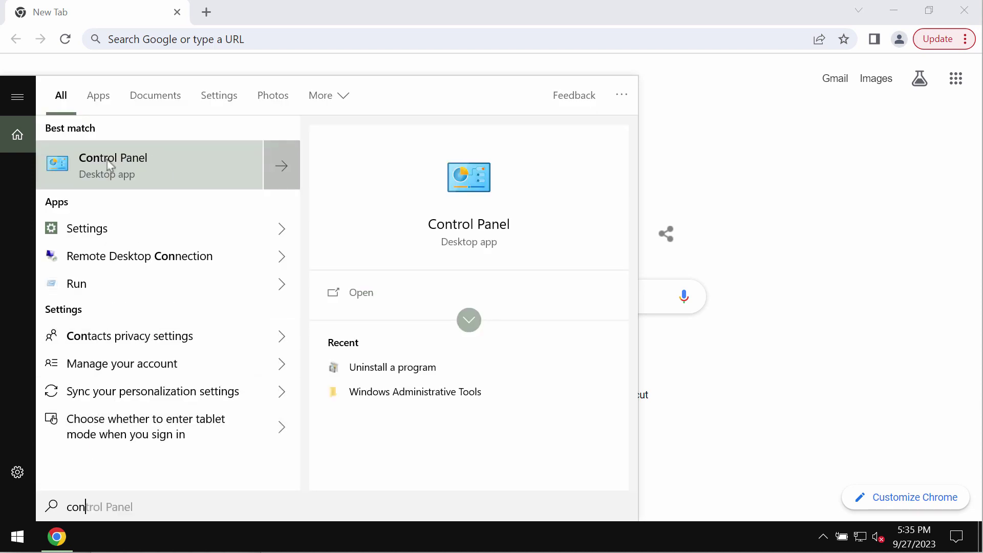
pyautogui.click(109, 164)
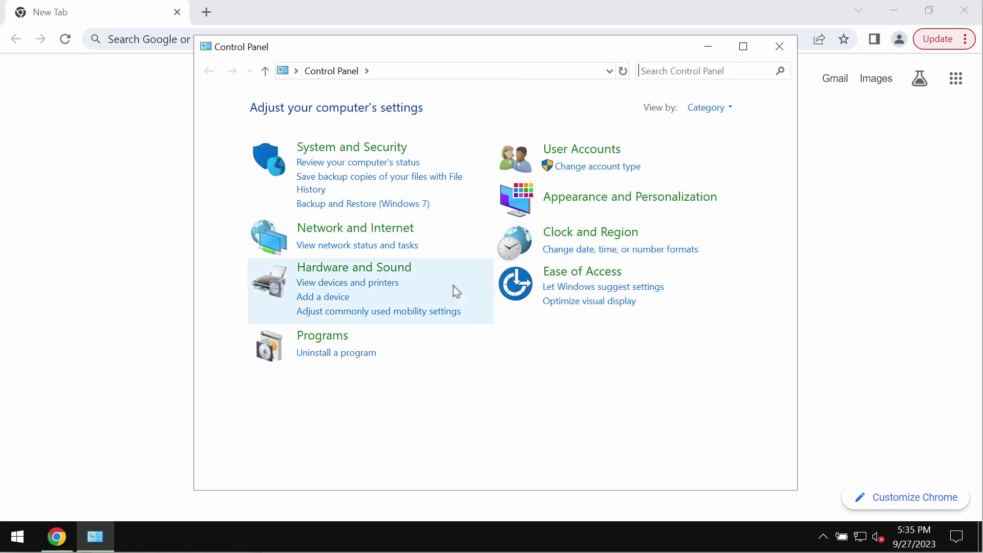
pyautogui.click(352, 355)
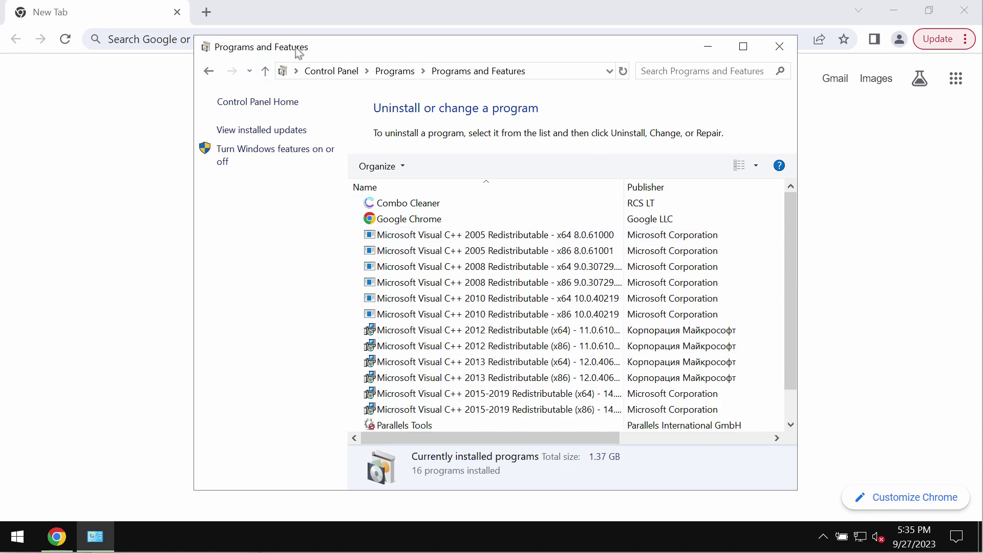
pyautogui.click(152, 72)
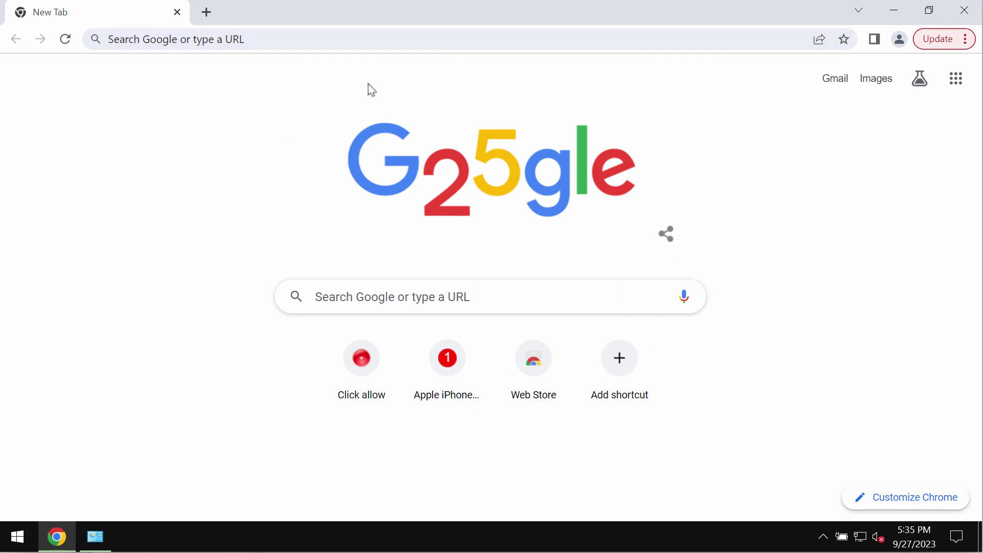
# Step: Load combocleaner.com in Chrome and minimize the browser window
pyautogui.click(374, 36)
pyautogui.write('co')
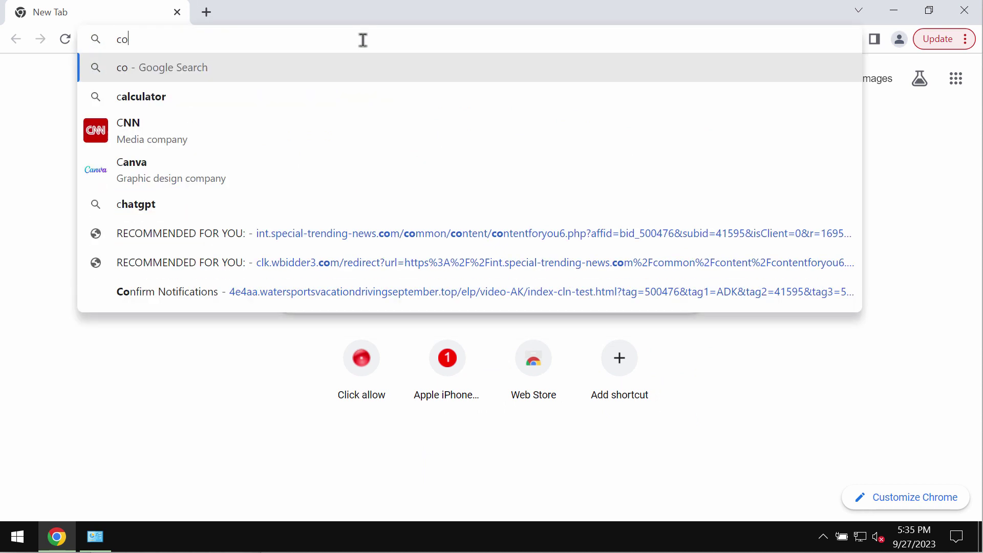
pyautogui.write('mboclea')
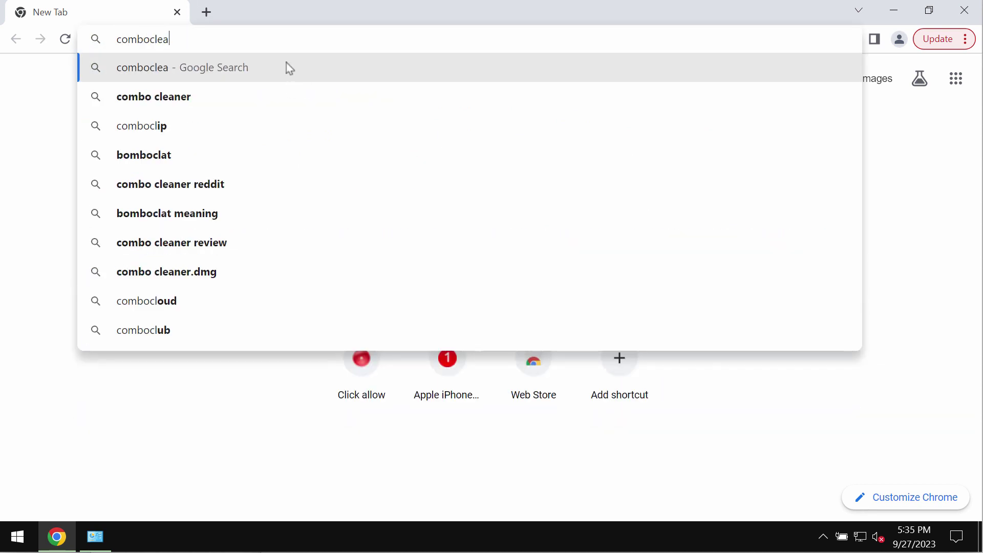
pyautogui.write('ner.c')
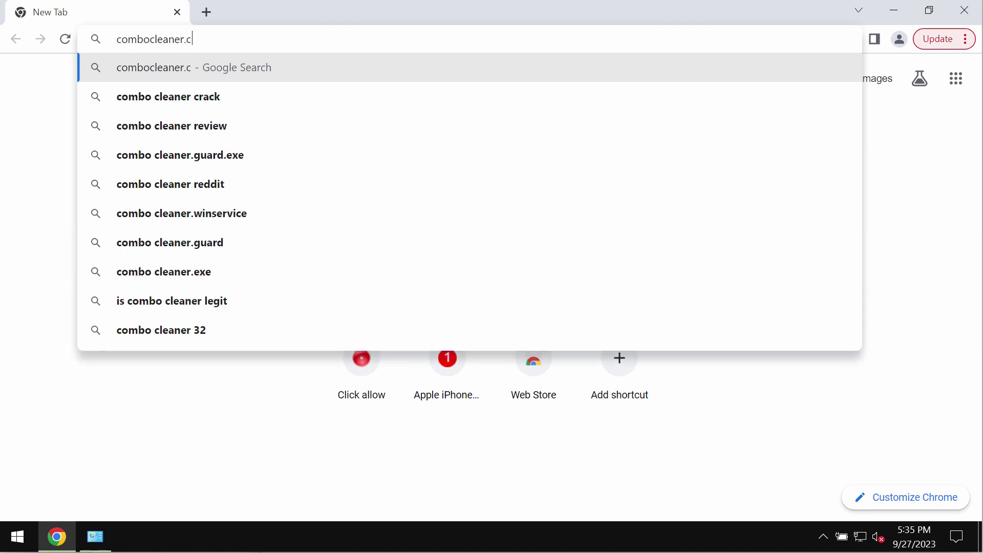
pyautogui.write('om')
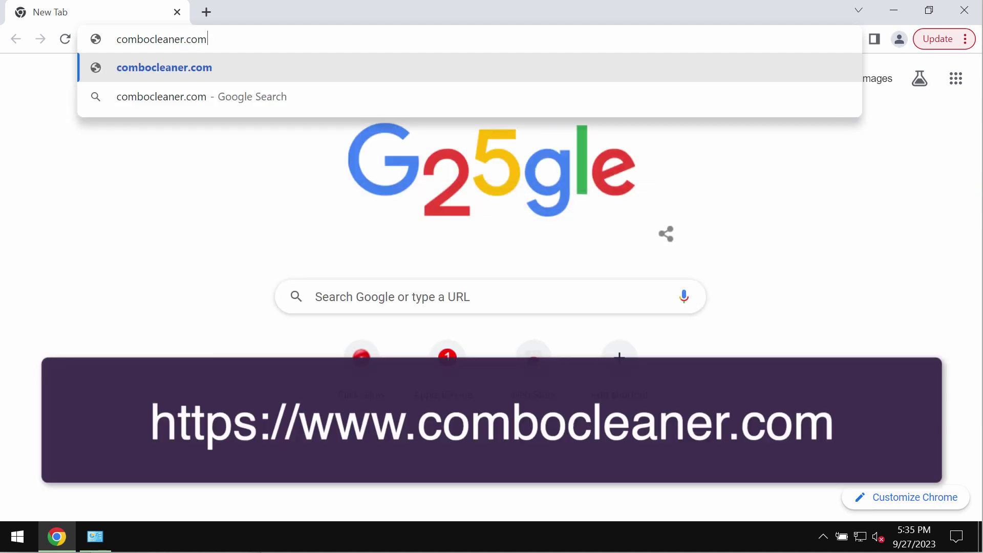
pyautogui.press('Return')
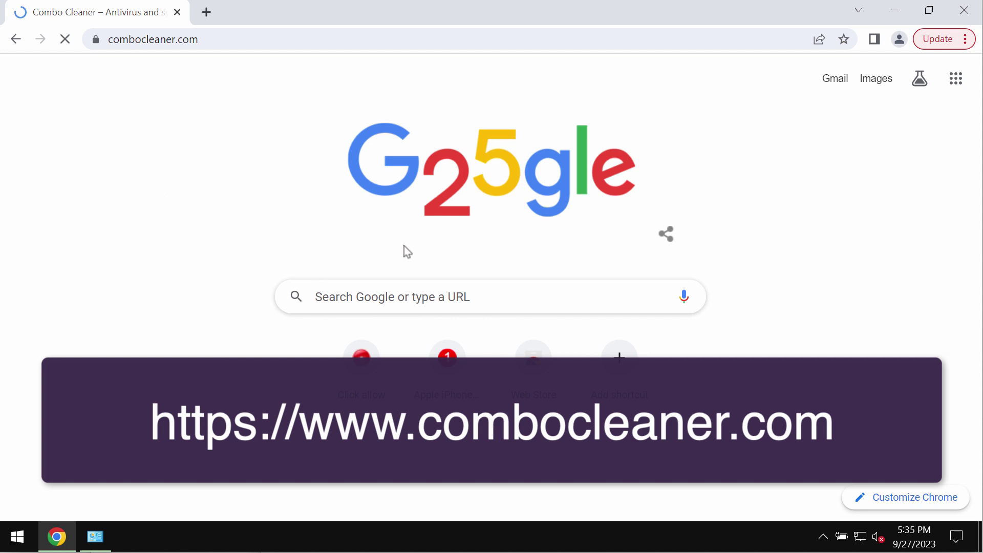
pyautogui.click(895, 11)
# Step: Close Programs and Features and launch Combo Cleaner from its desktop shortcut
pyautogui.click(780, 46)
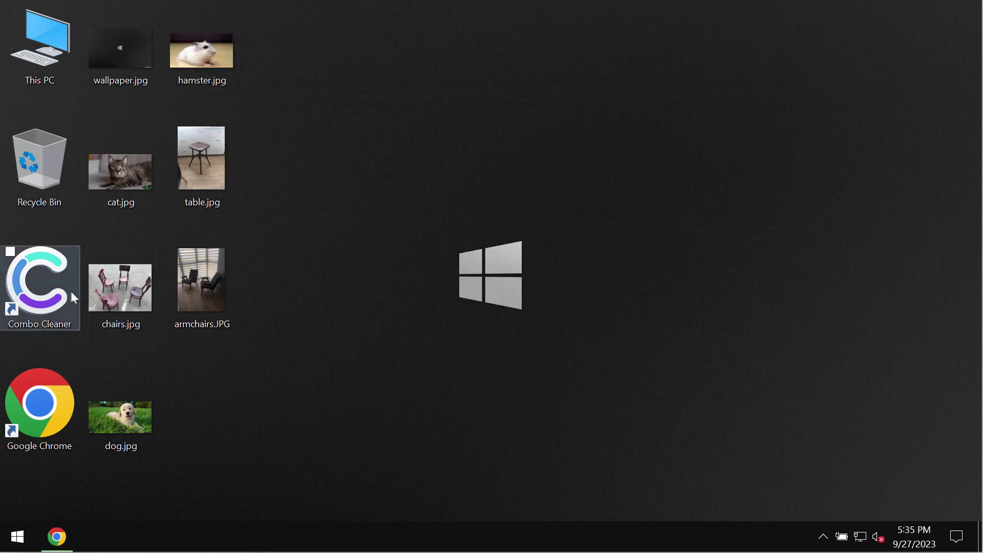
pyautogui.click(57, 296)
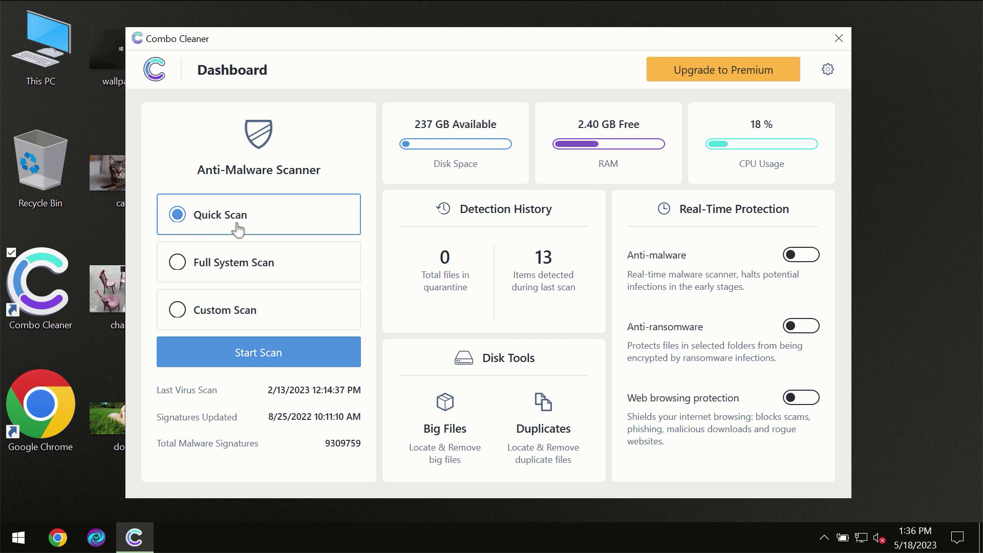
# Step: Start Combo Cleaner's Quick Scan from the Dashboard
pyautogui.click(253, 359)
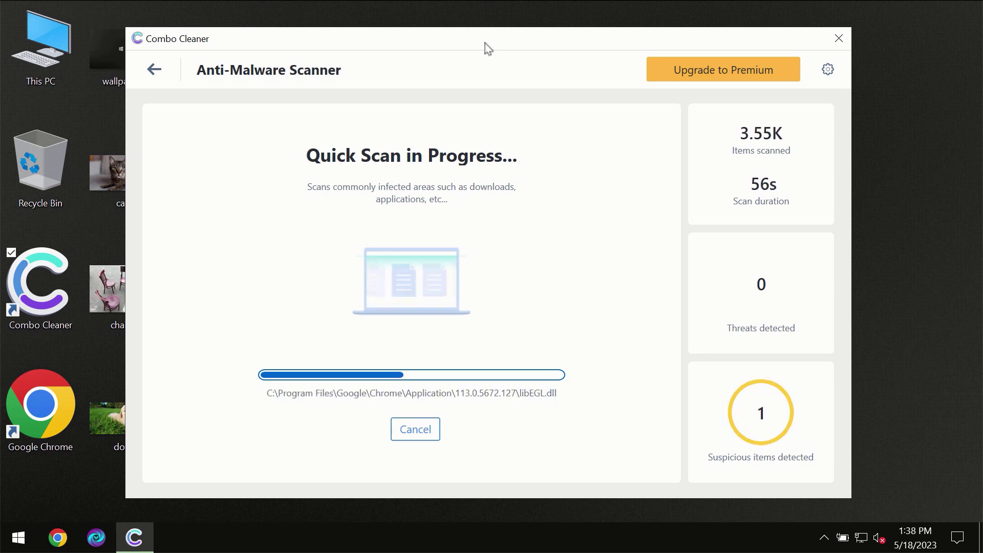
# Step: Check Combo Cleaner's Anti-Ransomware settings, then go back to the Dashboard
pyautogui.click(829, 71)
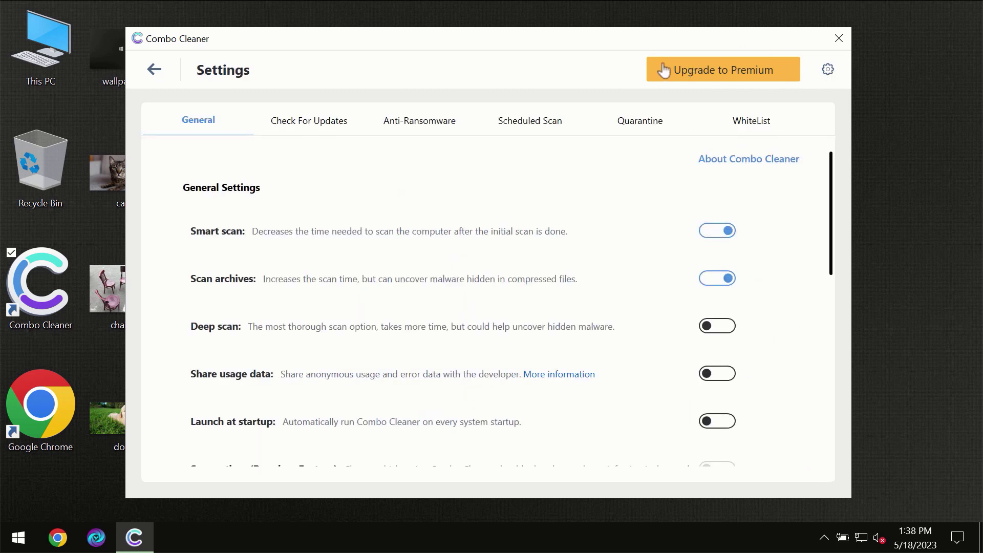
pyautogui.click(414, 123)
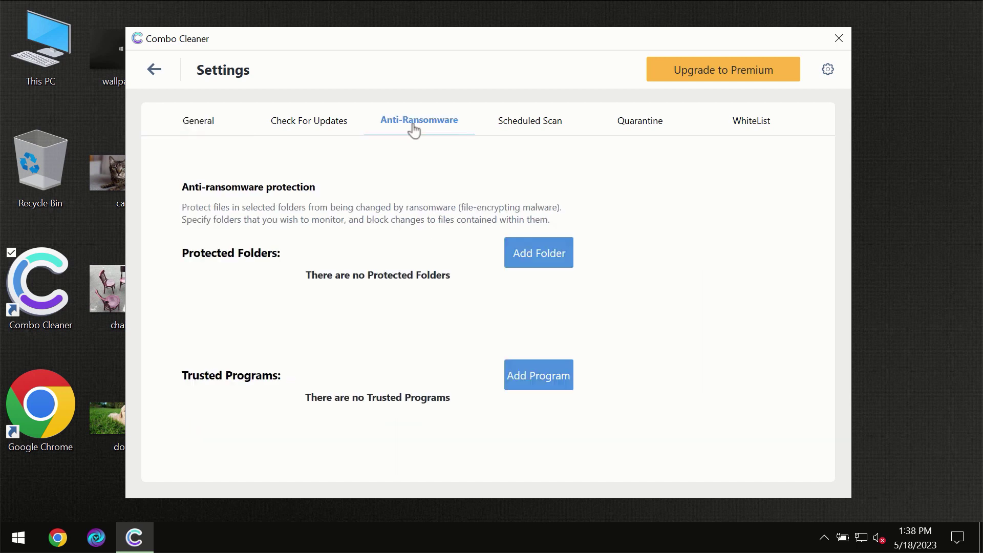
pyautogui.click(155, 70)
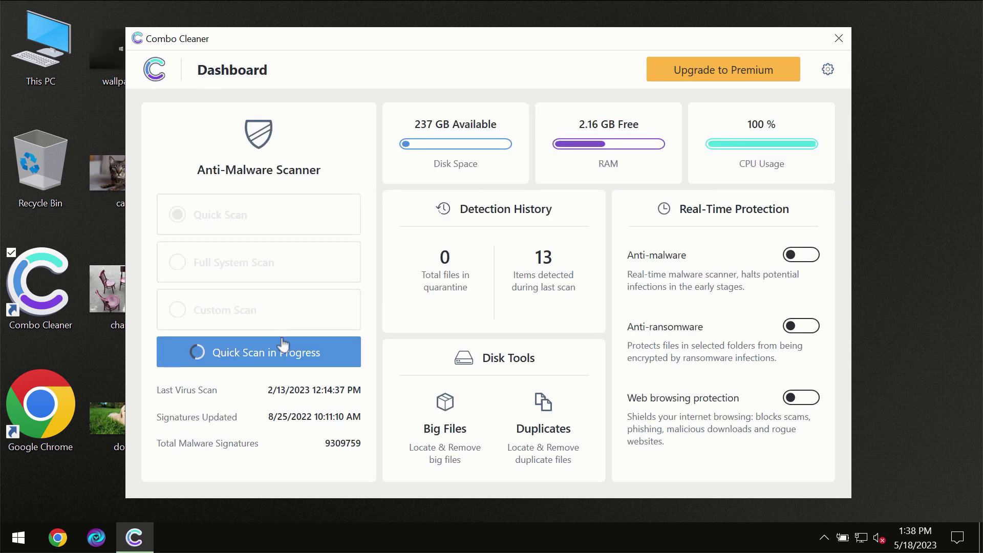
# Step: Watch the Quick Scan finish with one spam ad item found, then show the Premium upgrade offer
pyautogui.click(283, 361)
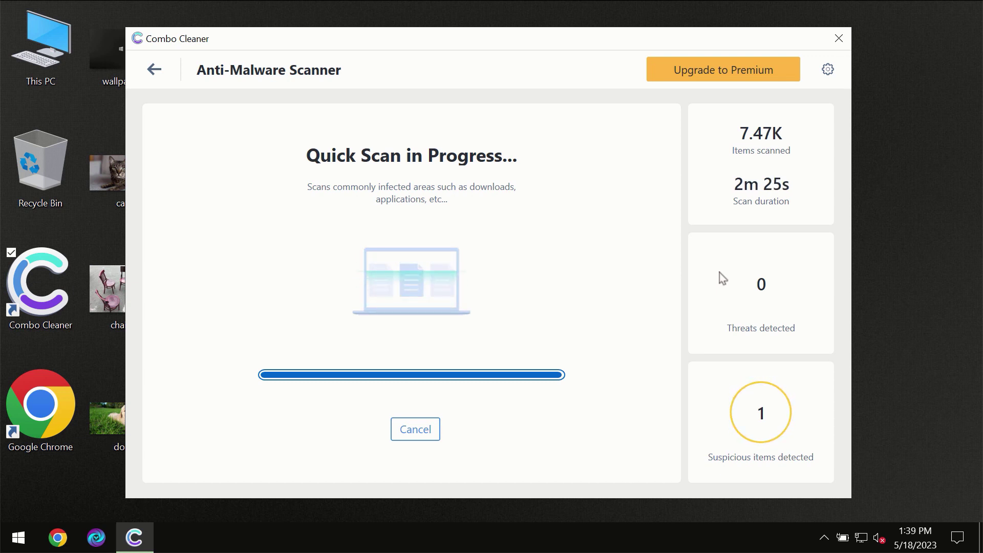
pyautogui.click(708, 72)
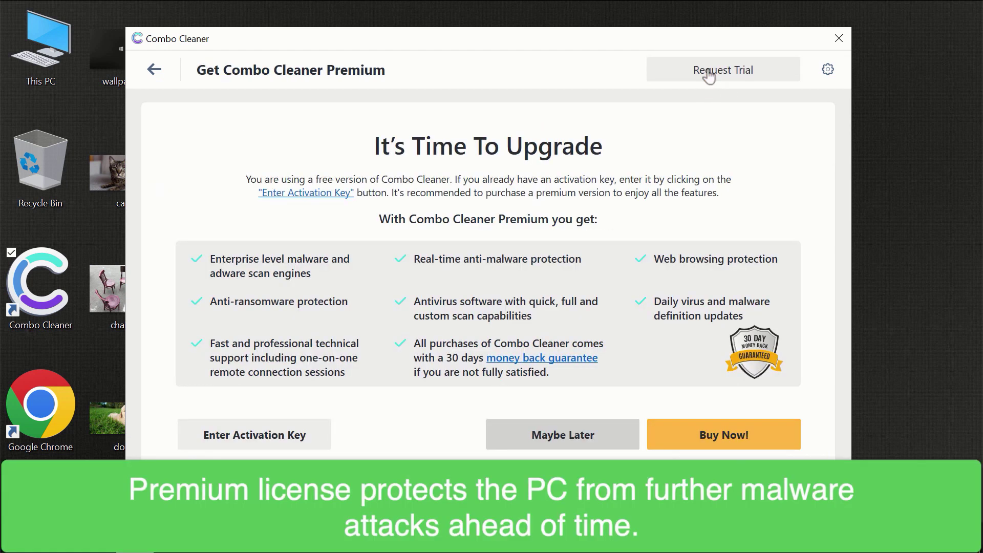